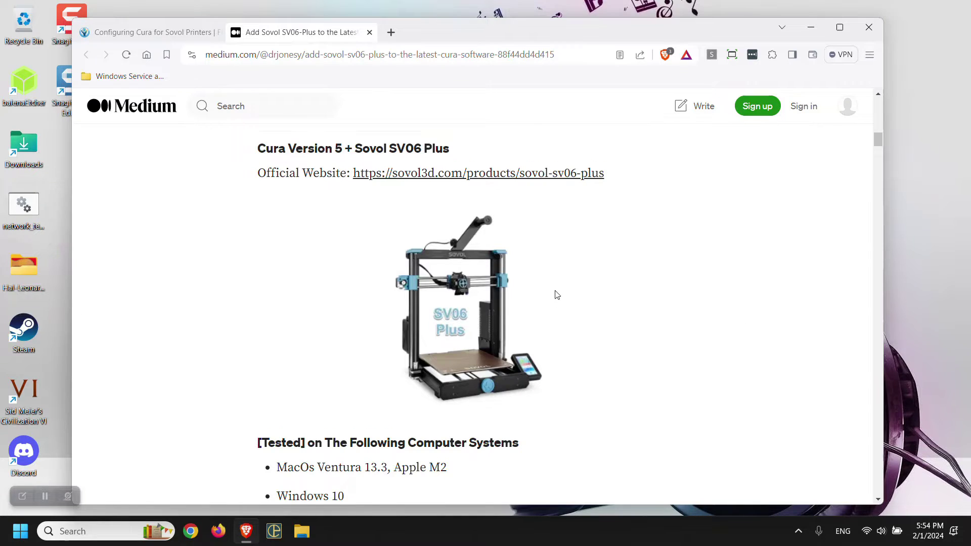
scroll(569, 303, down, 4)
scroll(559, 291, down, 3)
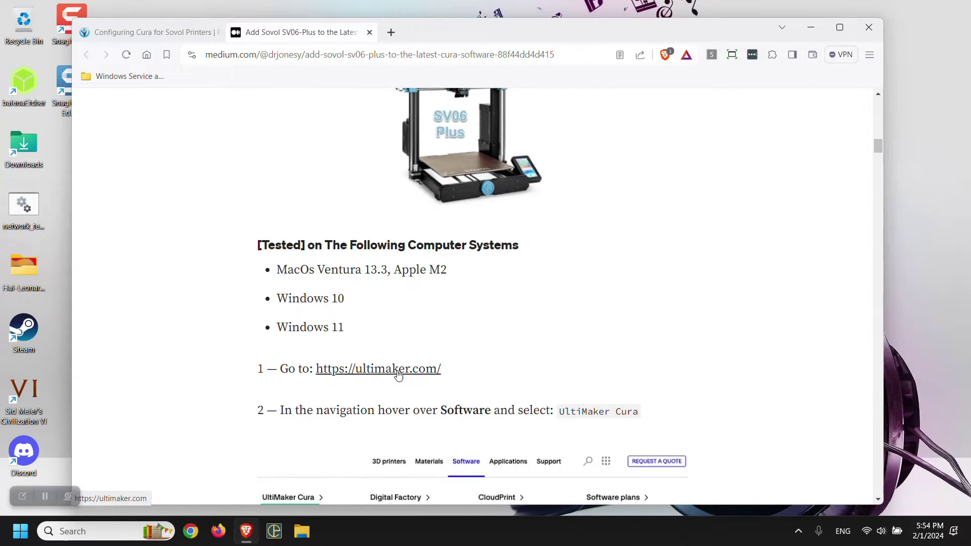
- Go from ultimaker.com to the UltiMaker Cura software page and show the Cura 5.6.0 downloads
click(399, 374)
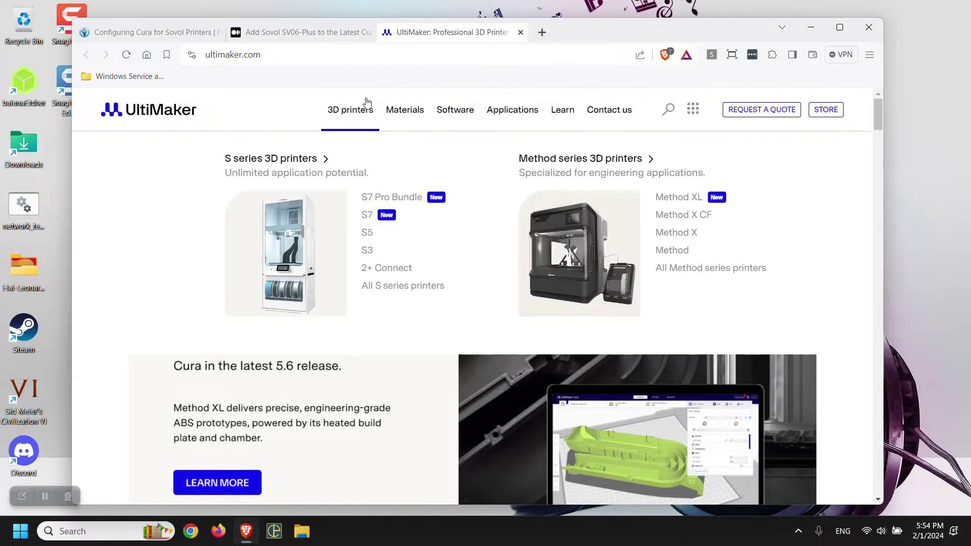
mouse_move(454, 110)
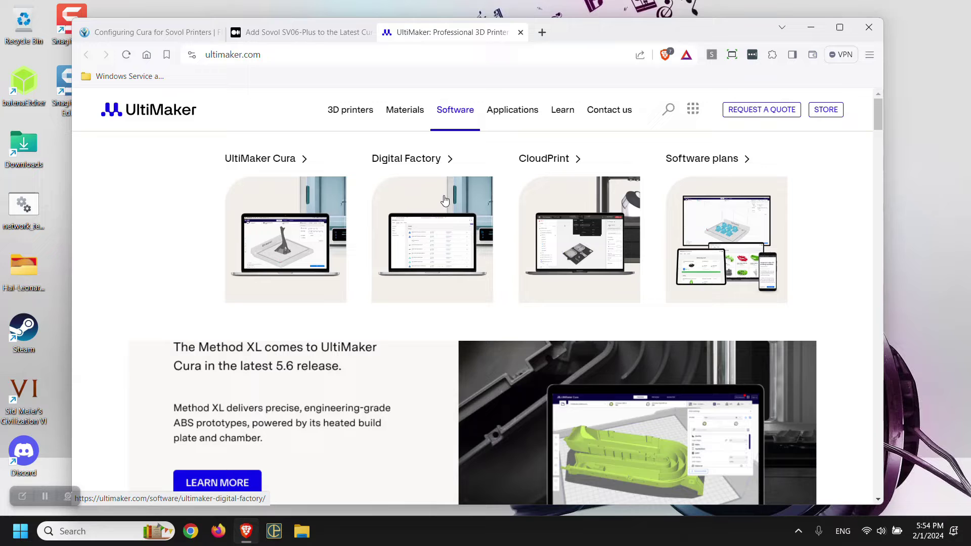
click(253, 161)
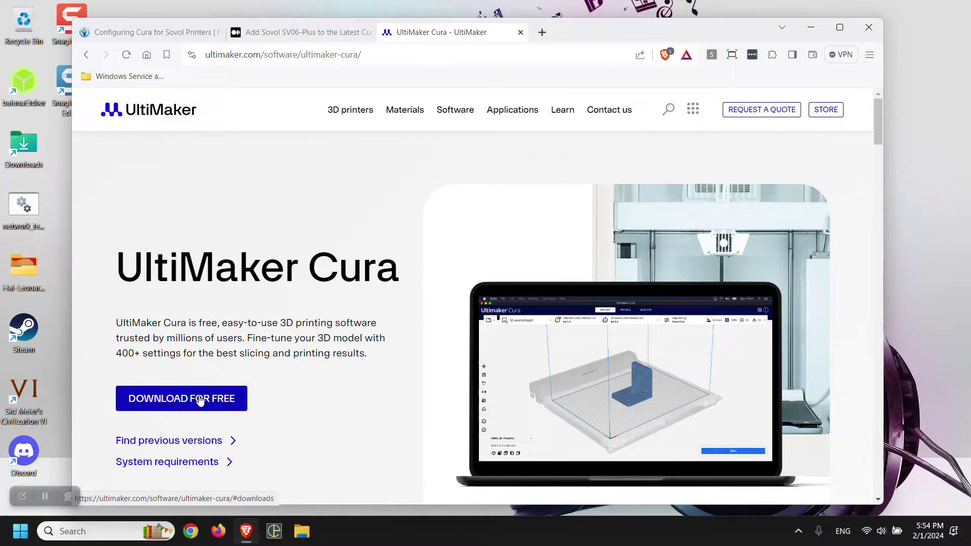
click(199, 400)
scroll(470, 263, down, 2)
scroll(470, 263, up, 3)
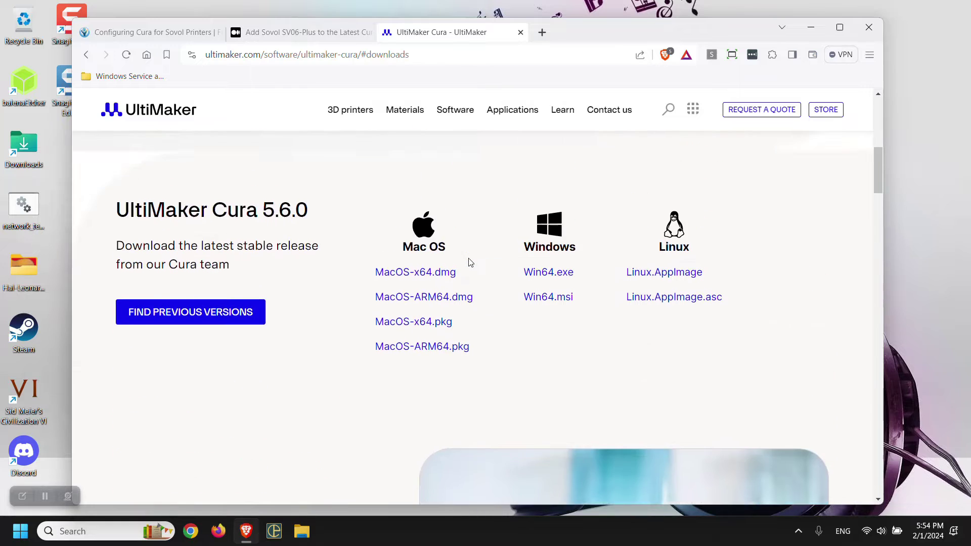
scroll(471, 262, up, 5)
scroll(470, 263, up, 3)
scroll(470, 263, down, 5)
scroll(471, 262, down, 2)
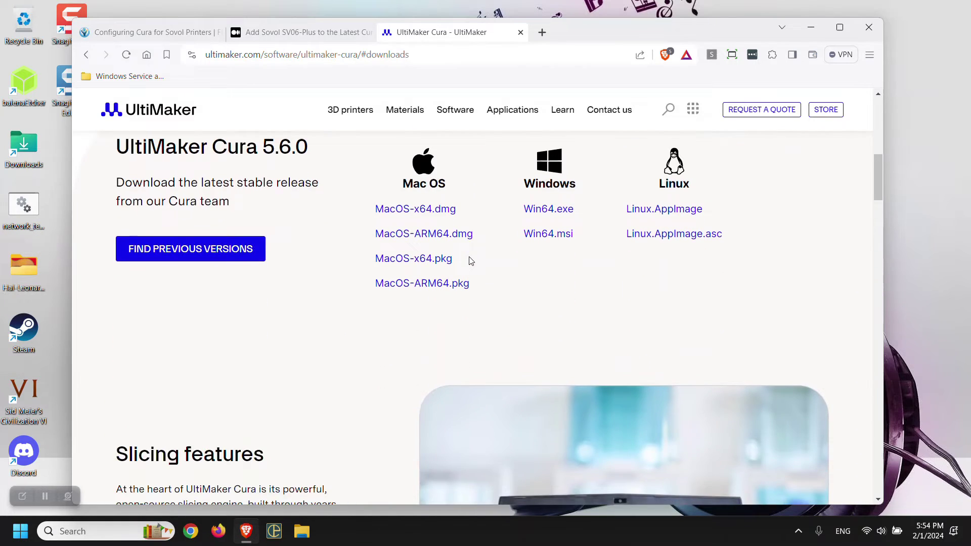
scroll(567, 312, up, 2)
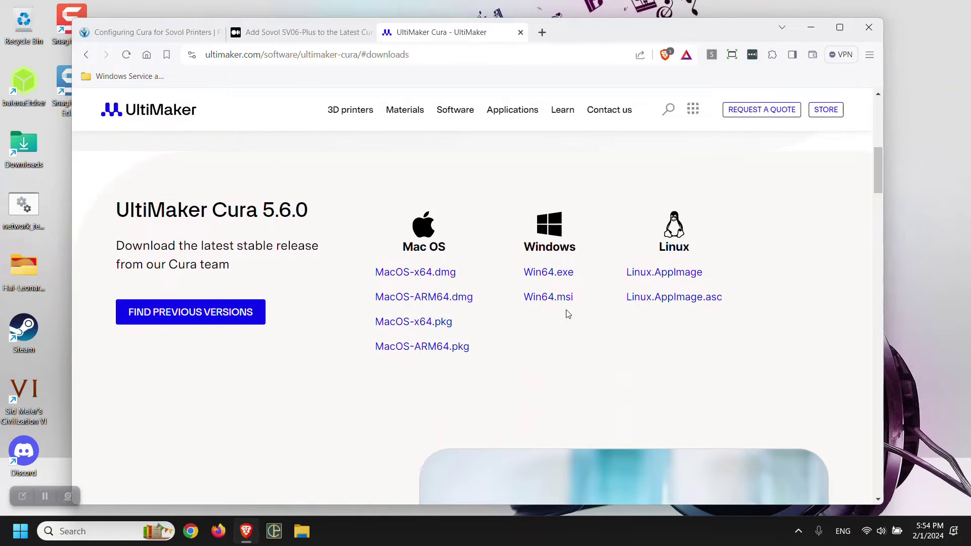
- Save the Cura 5.6.0 Win64.exe installer to Downloads and confirm the 283 MB download finished
click(534, 276)
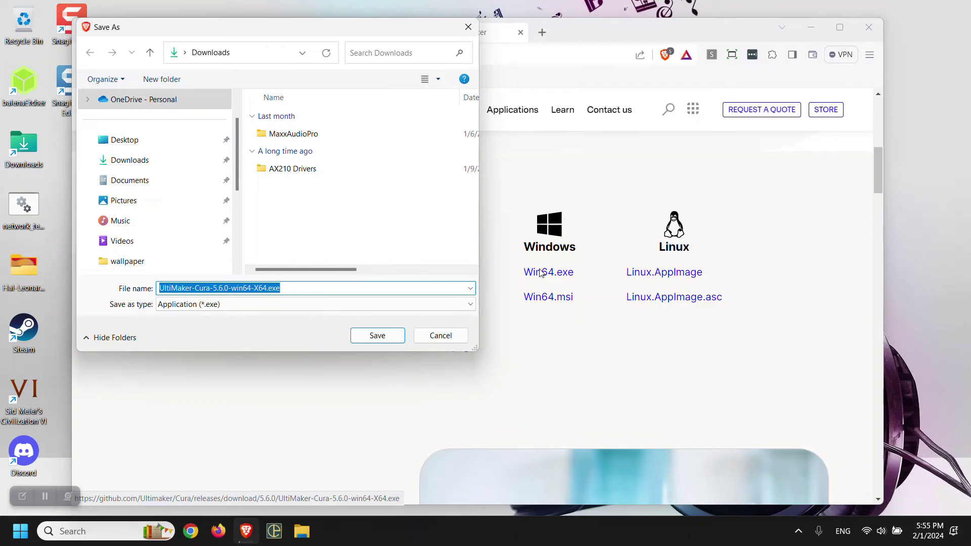
click(377, 335)
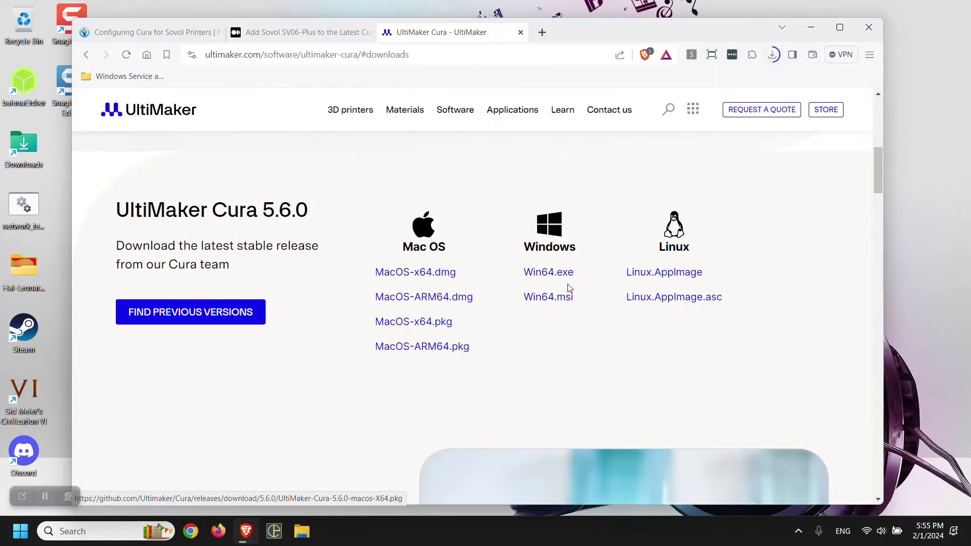
click(772, 56)
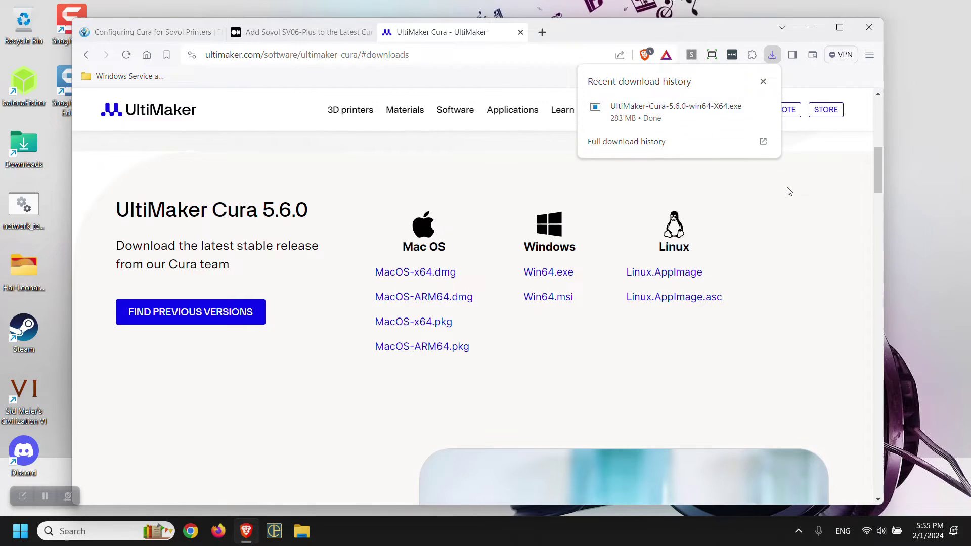
- Launch the downloaded Cura 5.6.0 installer from the Downloads folder and hide the browser
click(743, 111)
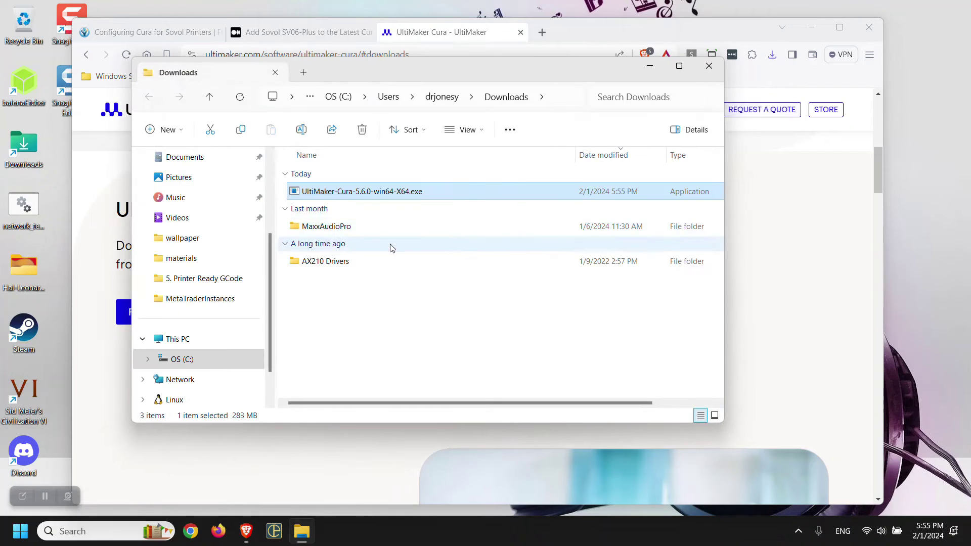
double_click(359, 195)
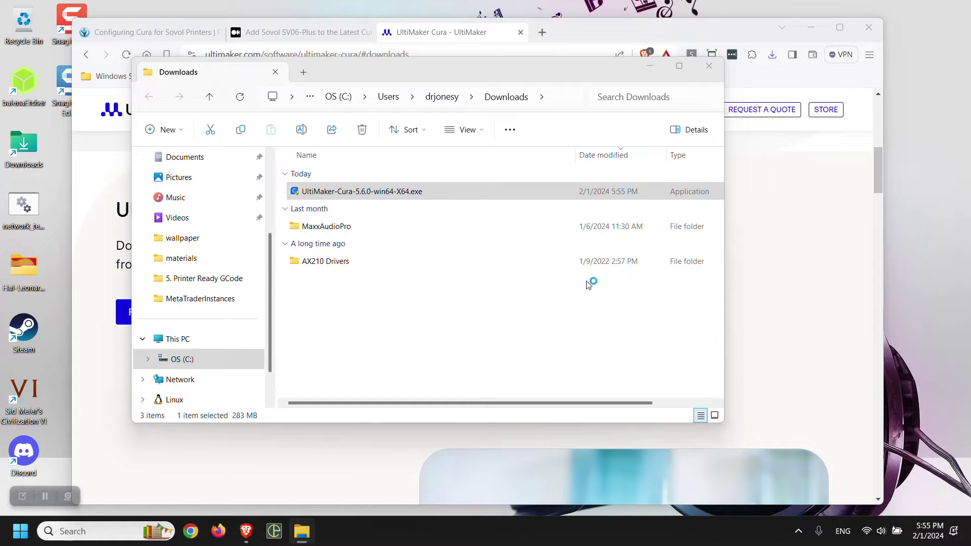
click(812, 27)
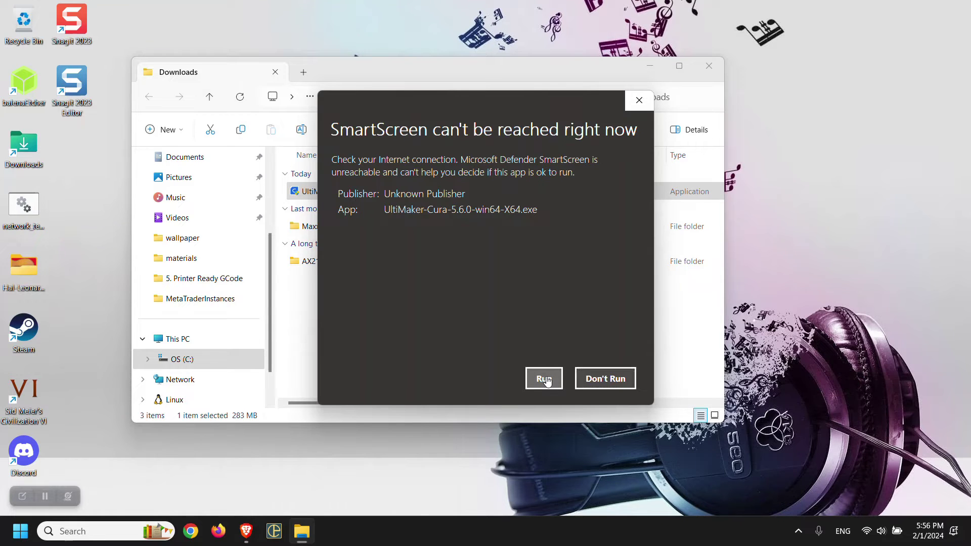
- Run the Cura 5.6.0 installer past SmartScreen, accepting the license and default folders
click(544, 379)
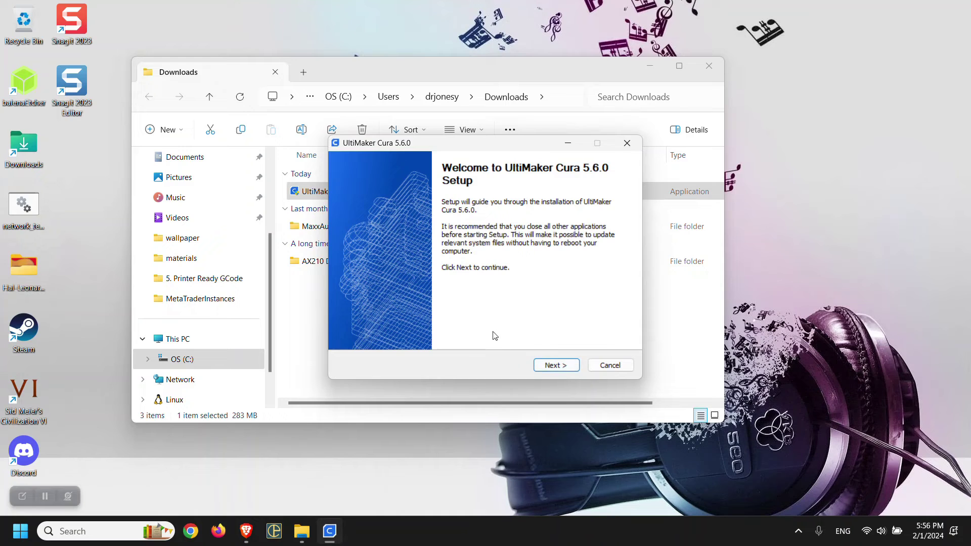
click(568, 370)
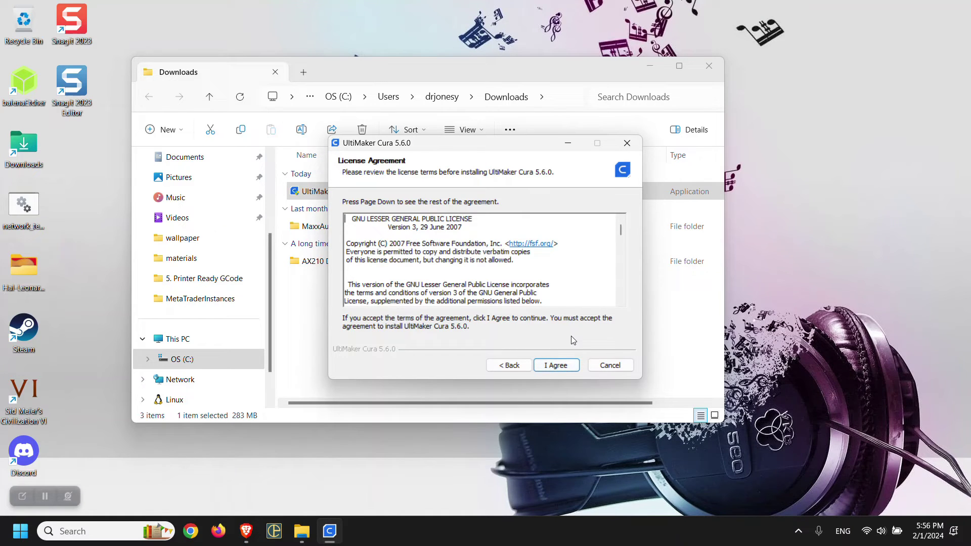
click(556, 366)
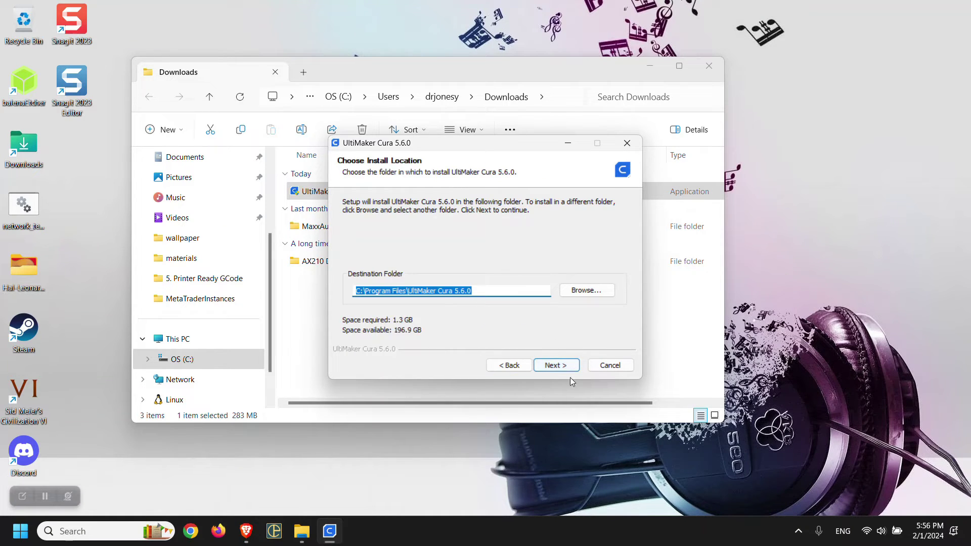
click(556, 366)
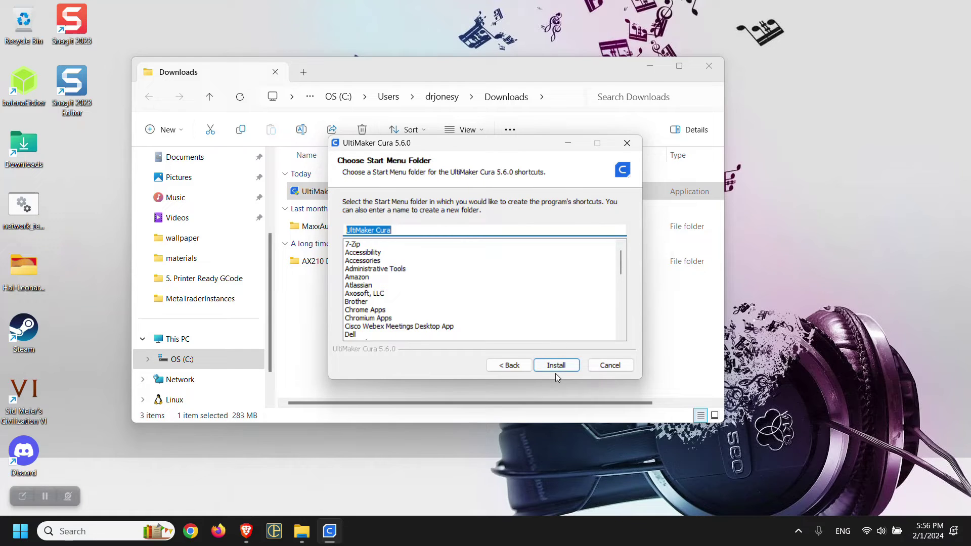
click(556, 366)
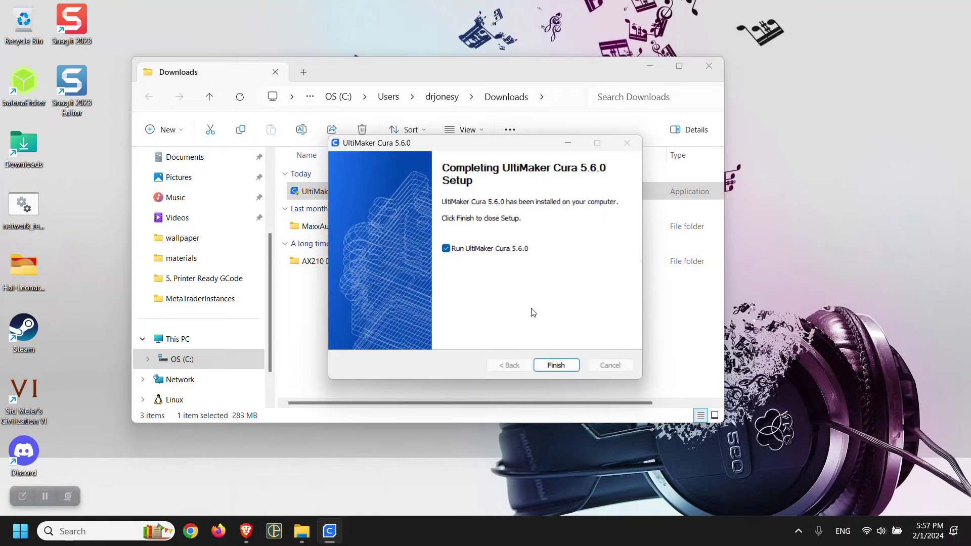
- Finish setup, start Cura, and allow it through the firewall on public and private networks
click(556, 366)
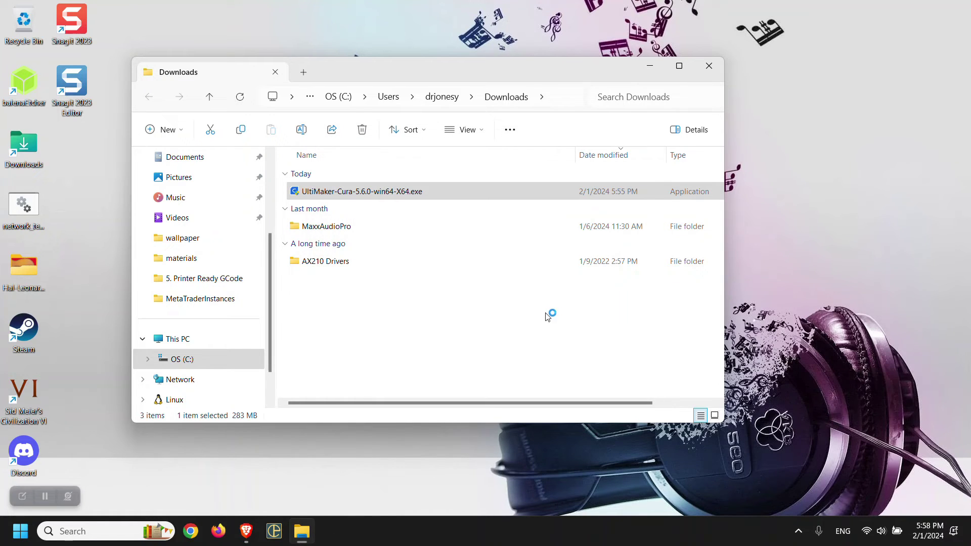
click(649, 68)
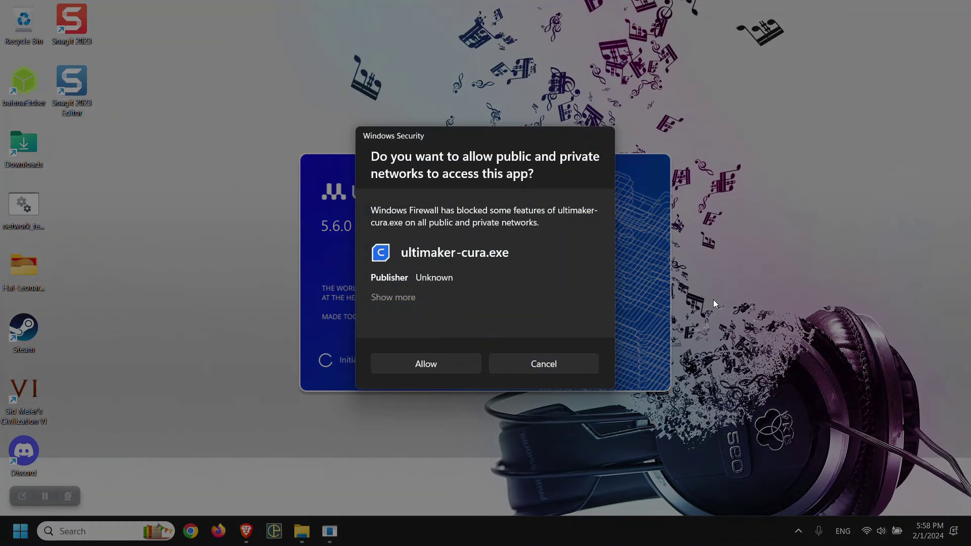
click(436, 368)
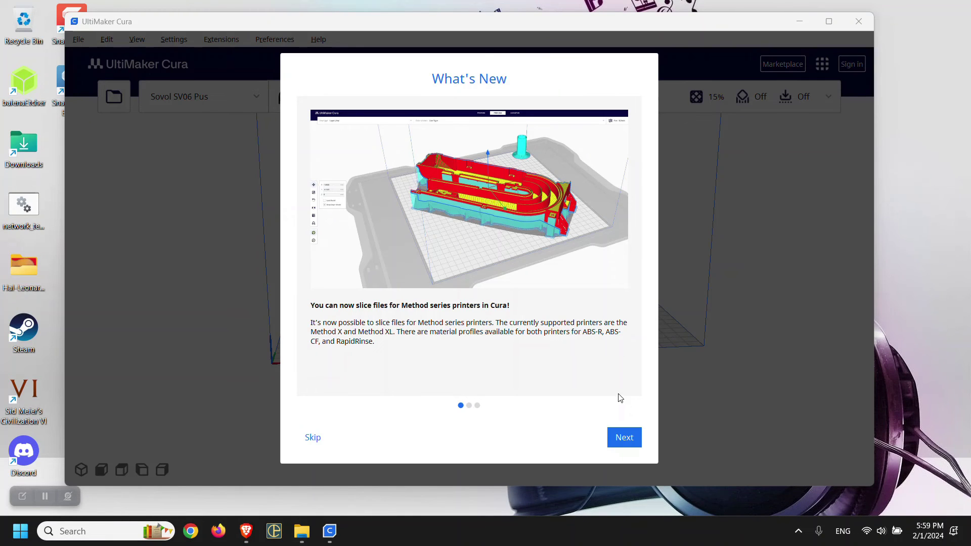
- Page through the three What's New pages and close the Release Notes
click(624, 437)
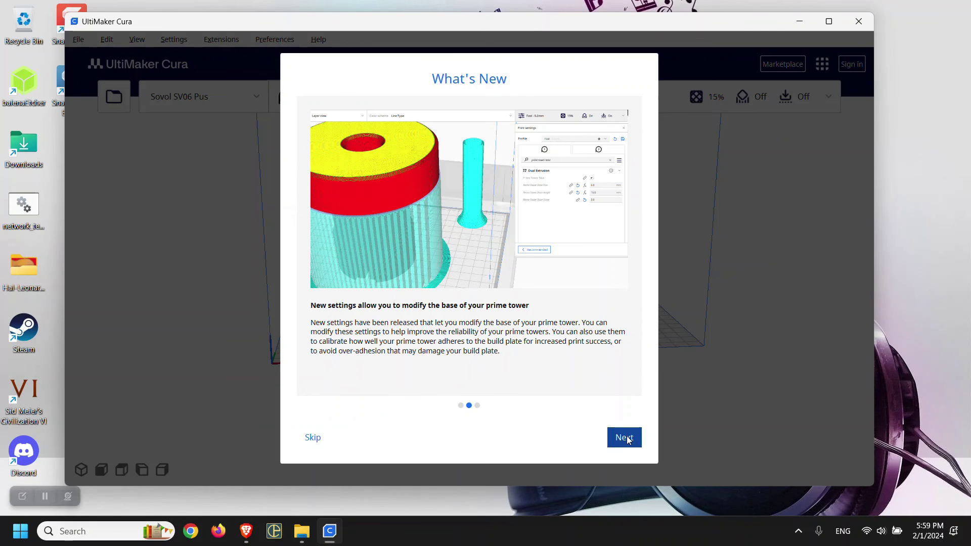
click(627, 440)
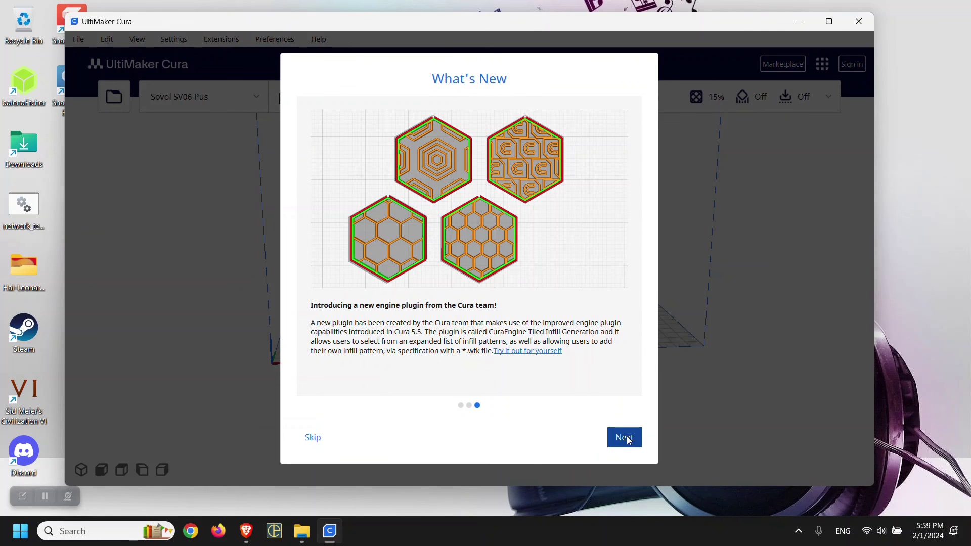
click(628, 439)
click(620, 438)
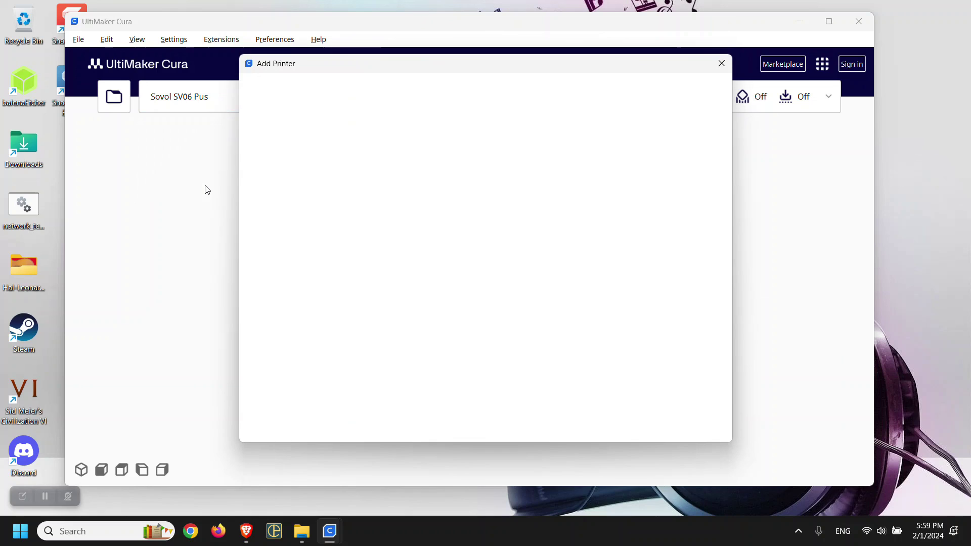